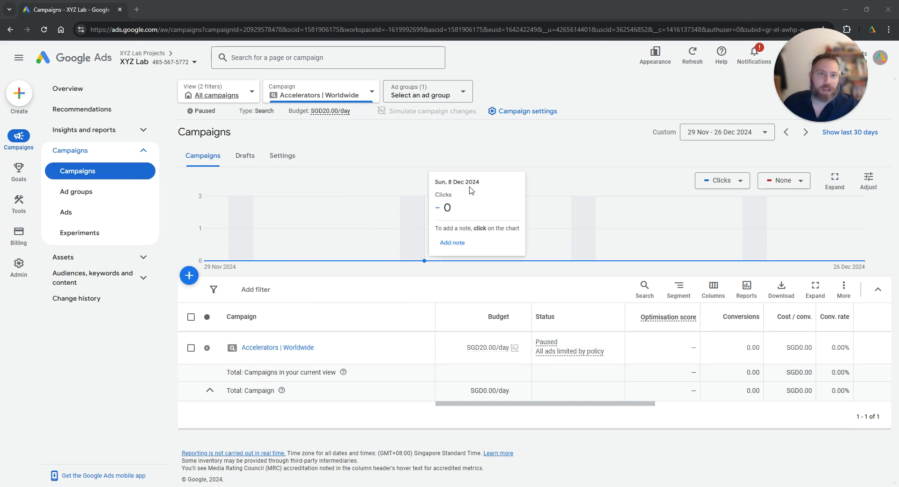
# Open the campaign's Locations settings and switch the advanced location search to Radius targeting
pyautogui.click(531, 117)
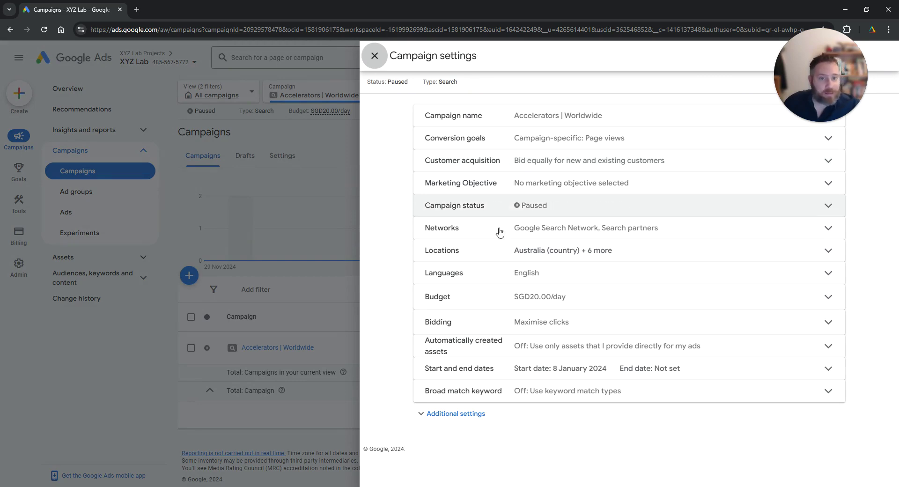
pyautogui.click(455, 253)
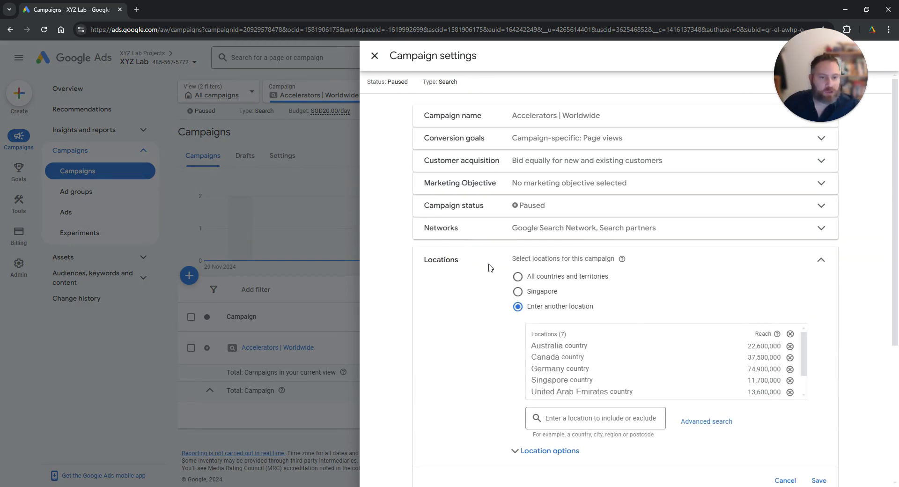
pyautogui.scroll(-2, 431, 299)
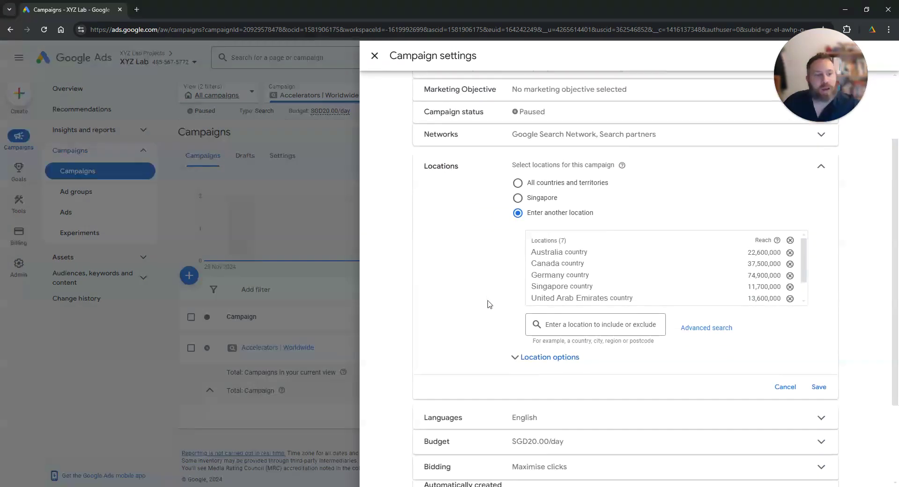
pyautogui.click(707, 328)
pyautogui.click(249, 144)
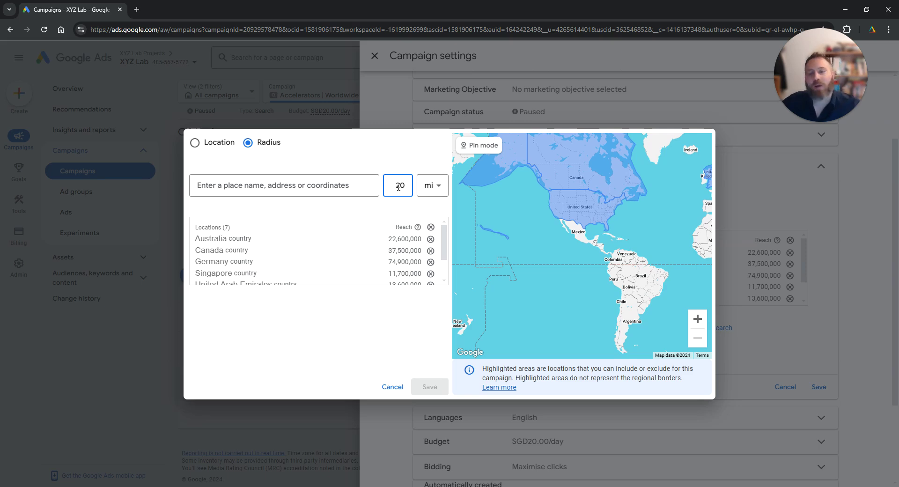
# Set the targeting radius to 2 km
pyautogui.click(440, 188)
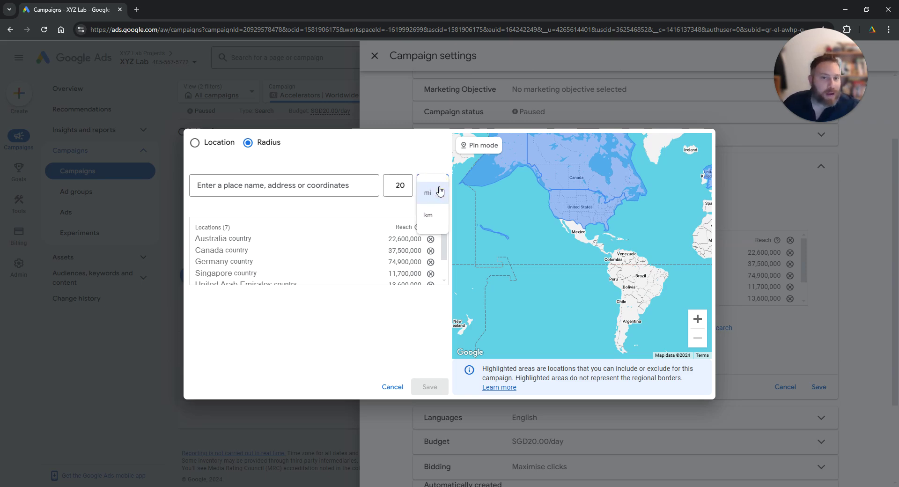
pyautogui.click(427, 216)
pyautogui.click(398, 185)
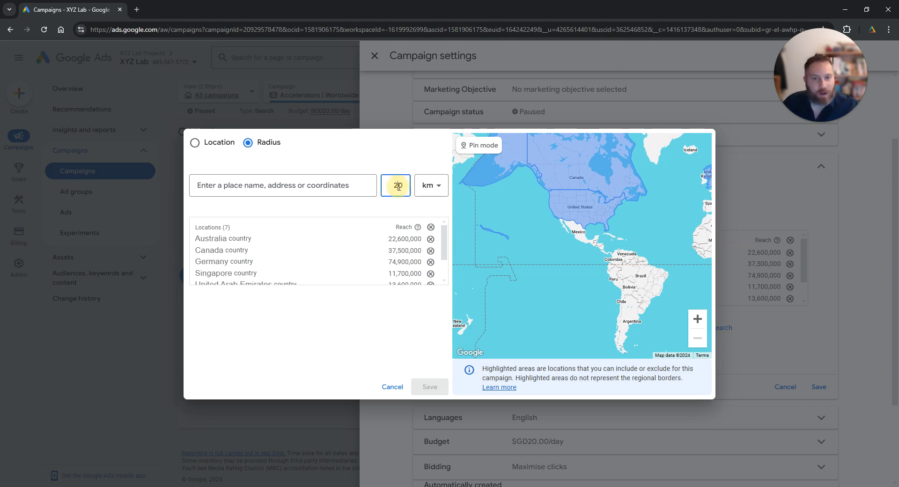
pyautogui.doubleClick(397, 186)
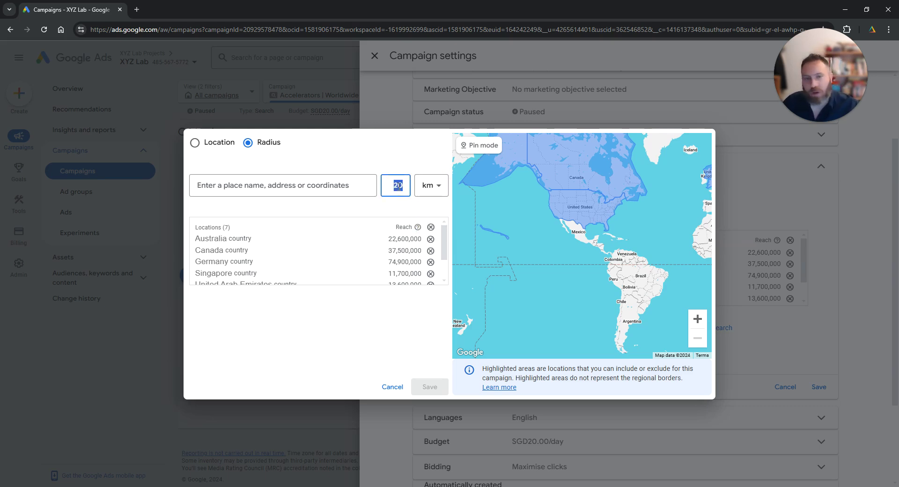
pyautogui.write('2')
# Search for "raffles place" and include the Raffles Place result as a radius target
pyautogui.click(300, 188)
pyautogui.write('ra')
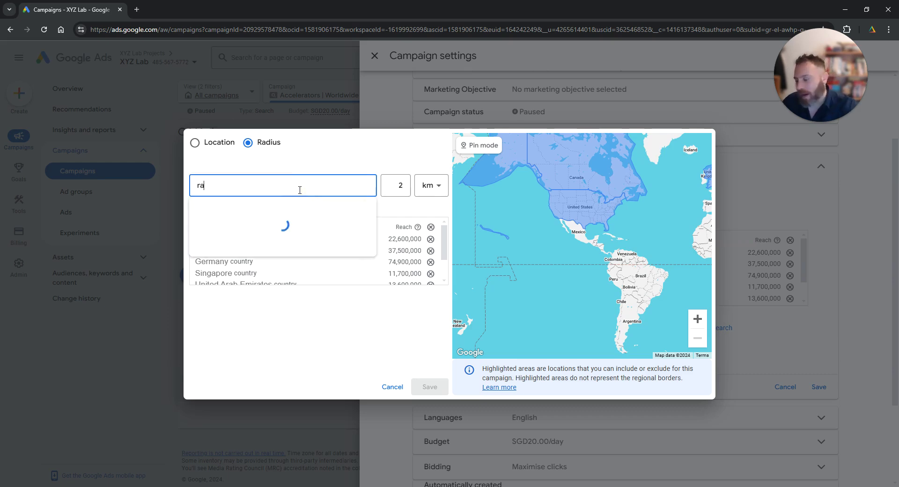
pyautogui.write('ffles place')
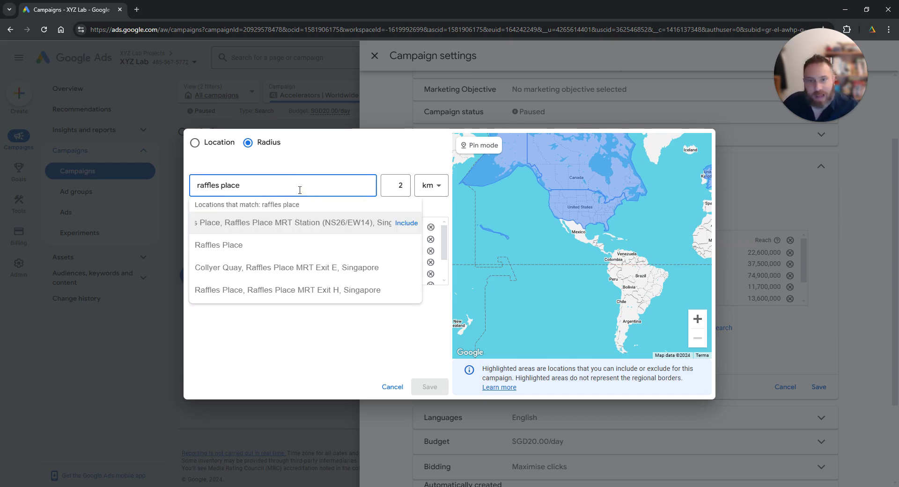
pyautogui.click(406, 246)
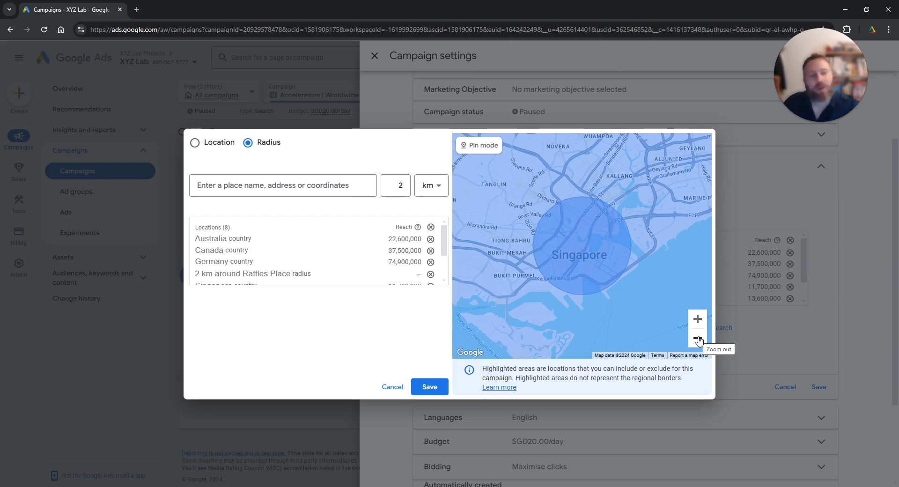
# Turn on Pin mode and remove the Singapore country target using the map
pyautogui.click(698, 338)
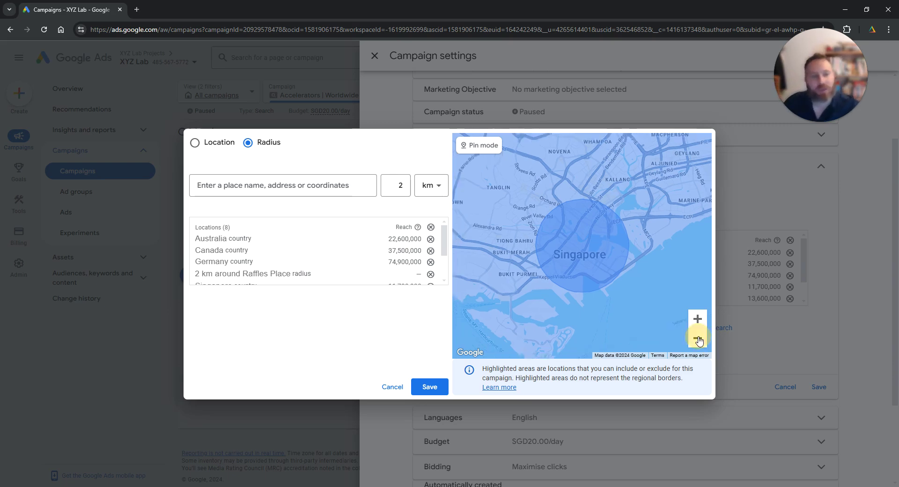
pyautogui.click(483, 148)
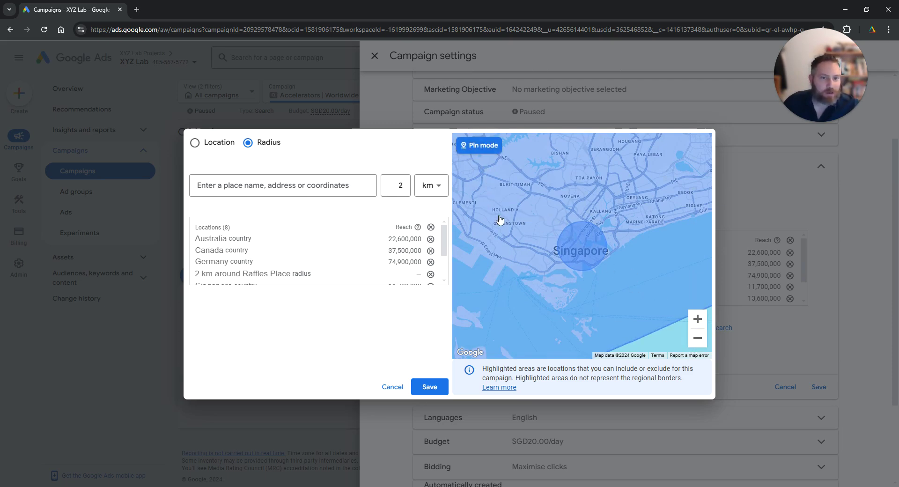
pyautogui.click(698, 319)
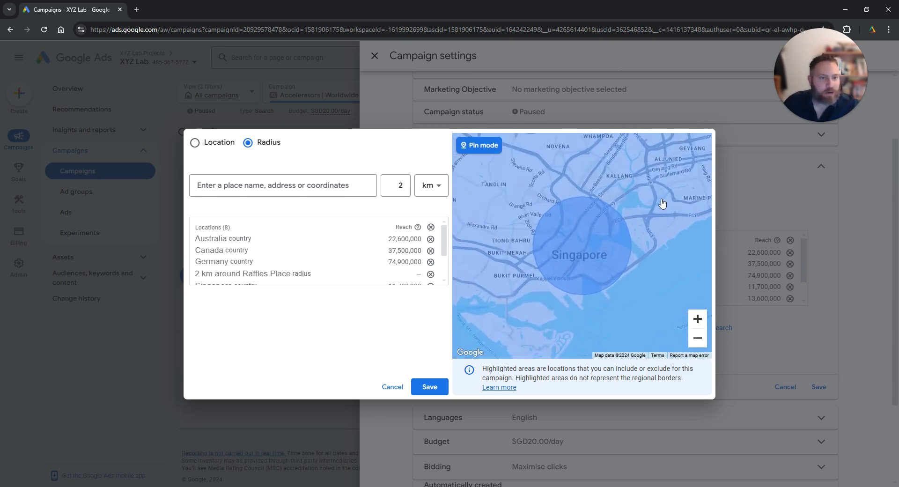
pyautogui.moveTo(662, 205); pyautogui.dragTo(588, 297)
pyautogui.click(596, 237)
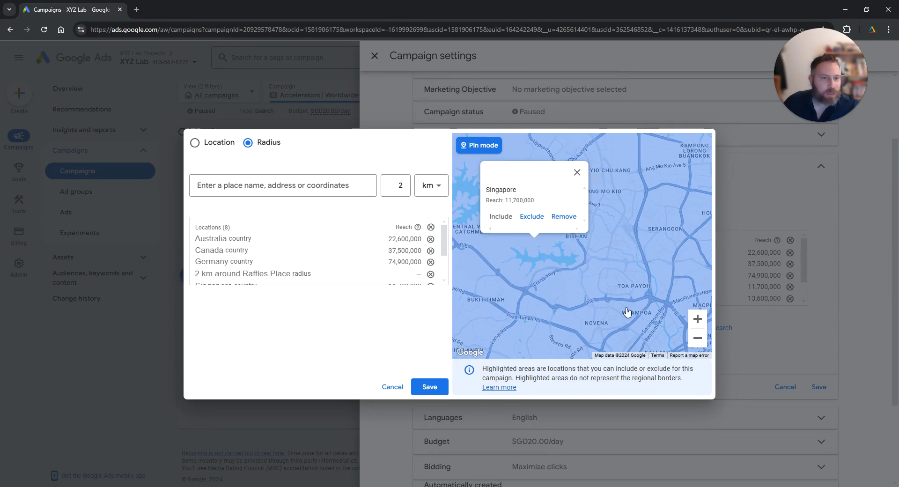
pyautogui.moveTo(625, 273); pyautogui.dragTo(561, 220)
pyautogui.moveTo(638, 297); pyautogui.dragTo(635, 255)
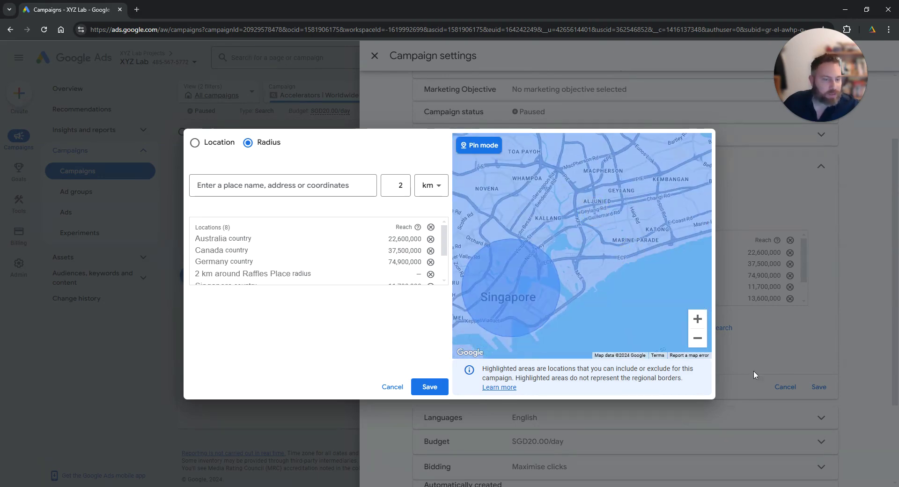
pyautogui.click(688, 342)
pyautogui.click(688, 342)
pyautogui.click(688, 341)
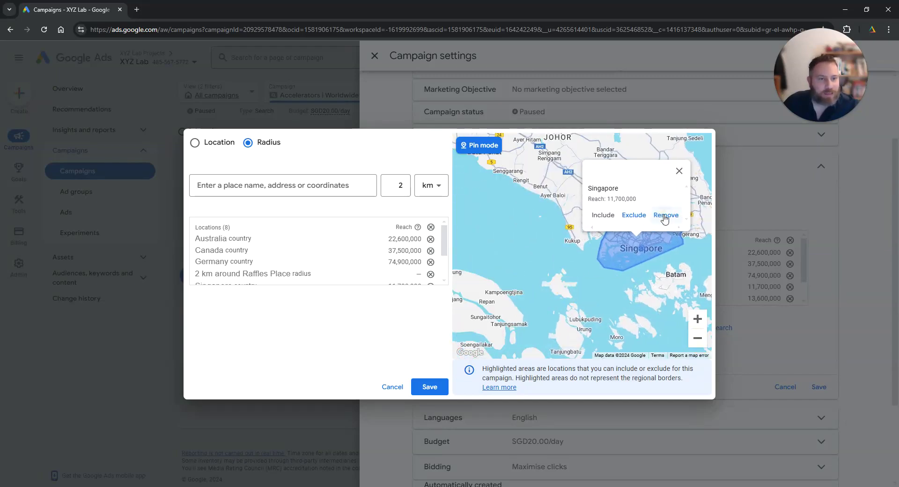
pyautogui.click(666, 216)
# Drop a pin on Batam on the map and include the 2 km radius around it
pyautogui.moveTo(540, 226); pyautogui.dragTo(567, 257)
pyautogui.scroll(-2, 627, 246)
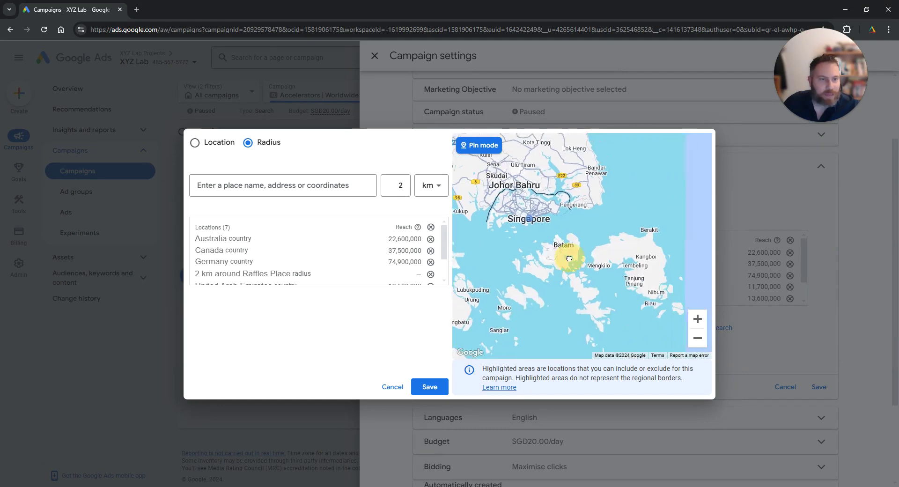
pyautogui.click(697, 320)
pyautogui.click(698, 320)
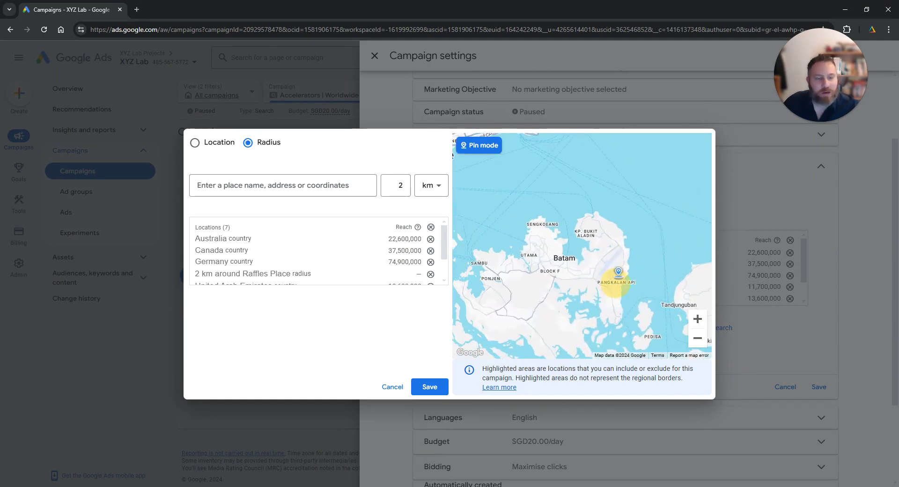
pyautogui.click(698, 321)
pyautogui.click(525, 310)
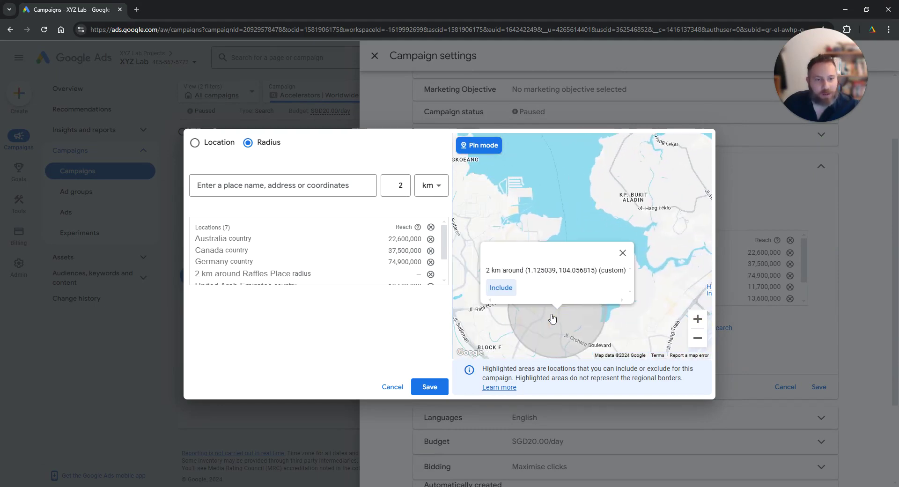
pyautogui.click(499, 288)
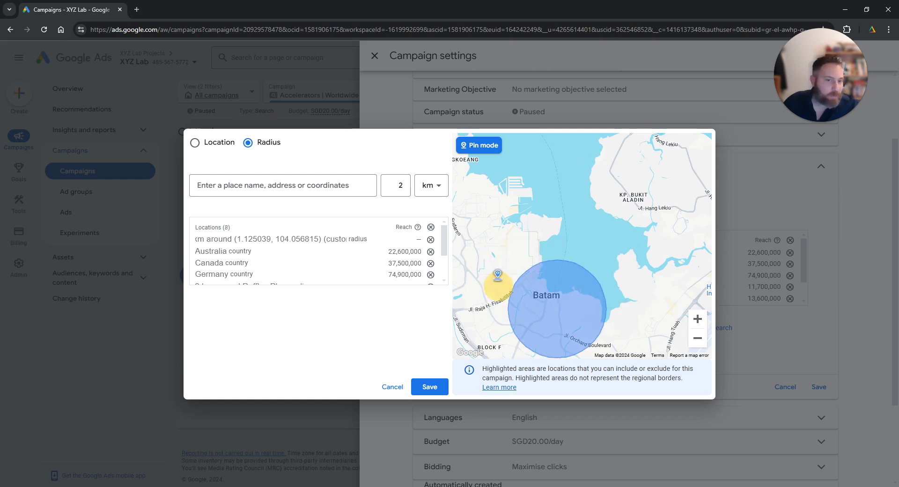
pyautogui.scroll(-2, 365, 265)
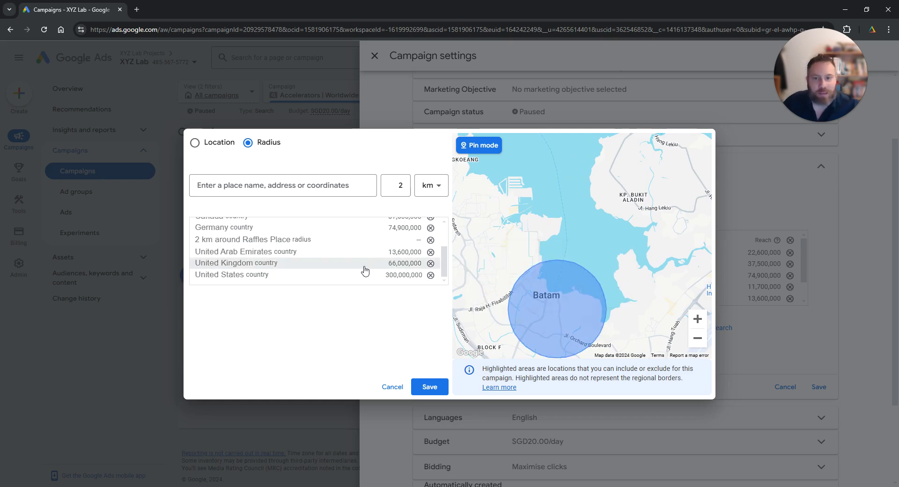
pyautogui.scroll(3, 363, 270)
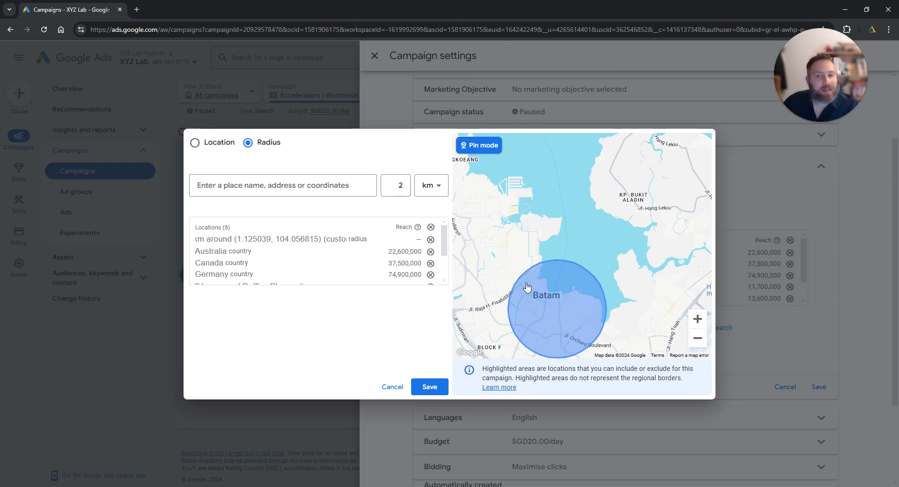
pyautogui.click(402, 189)
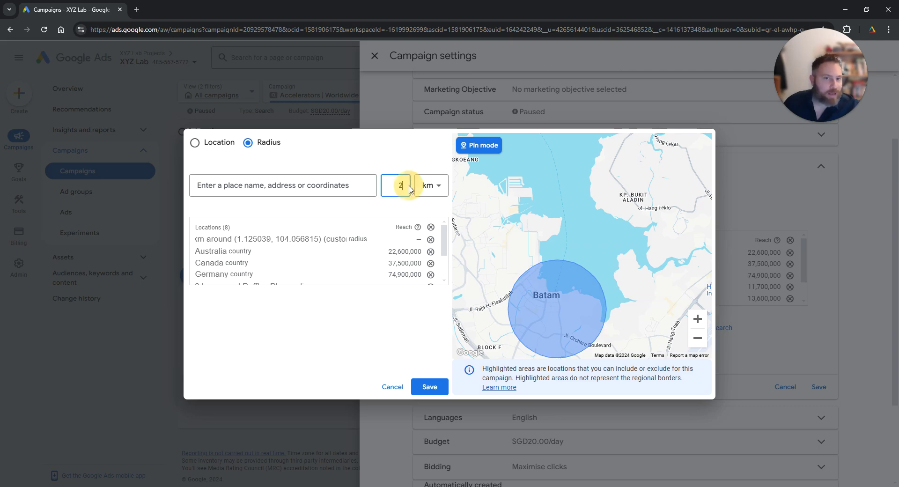
pyautogui.click(429, 185)
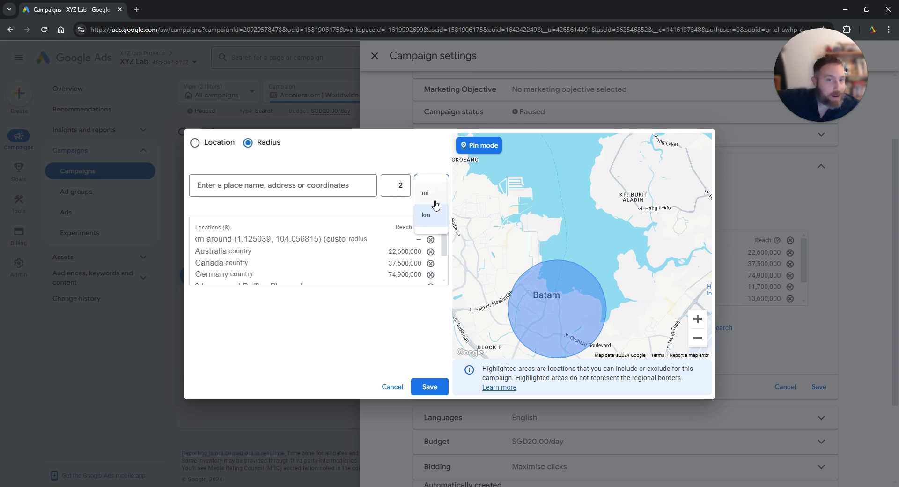
pyautogui.click(370, 185)
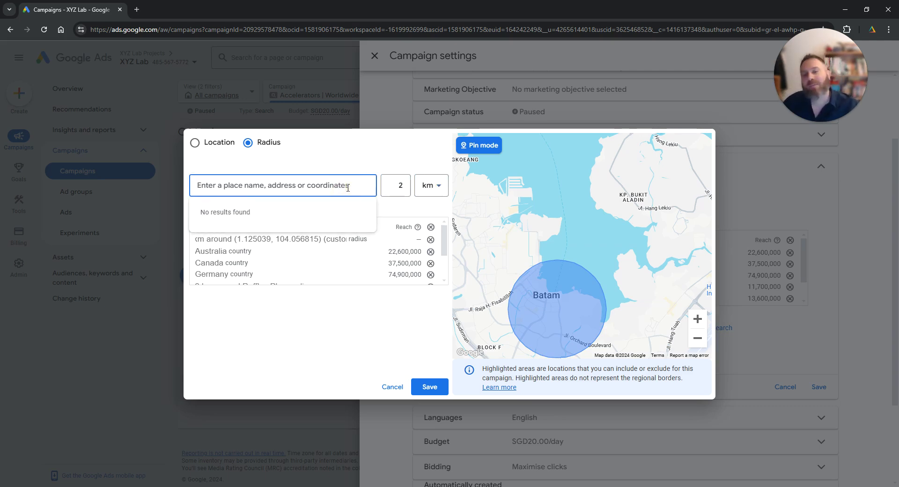
pyautogui.click(356, 164)
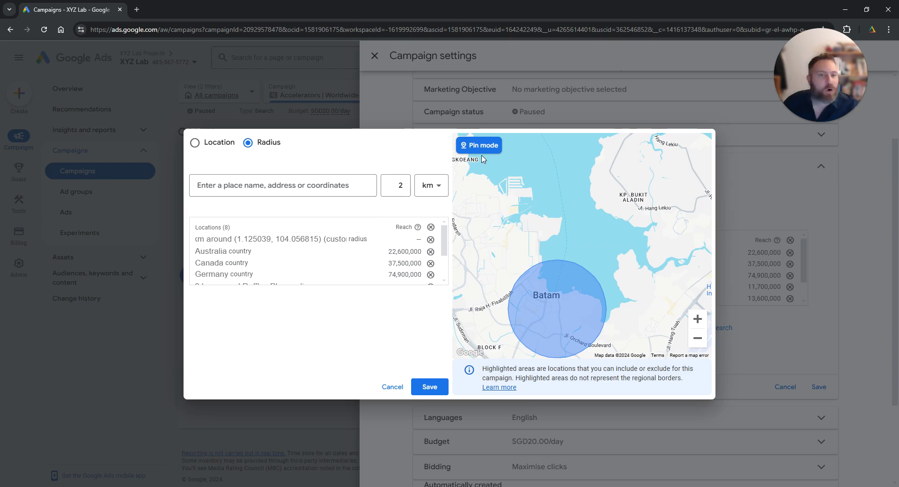
pyautogui.scroll(-2, 539, 302)
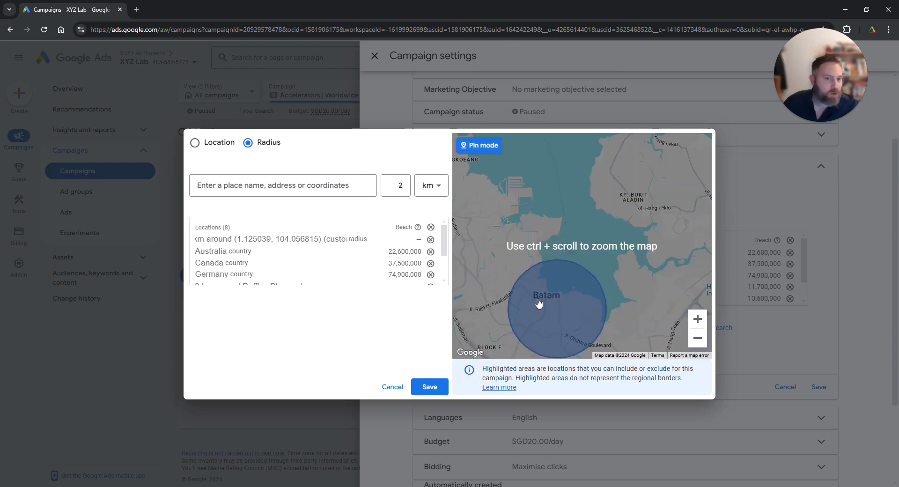